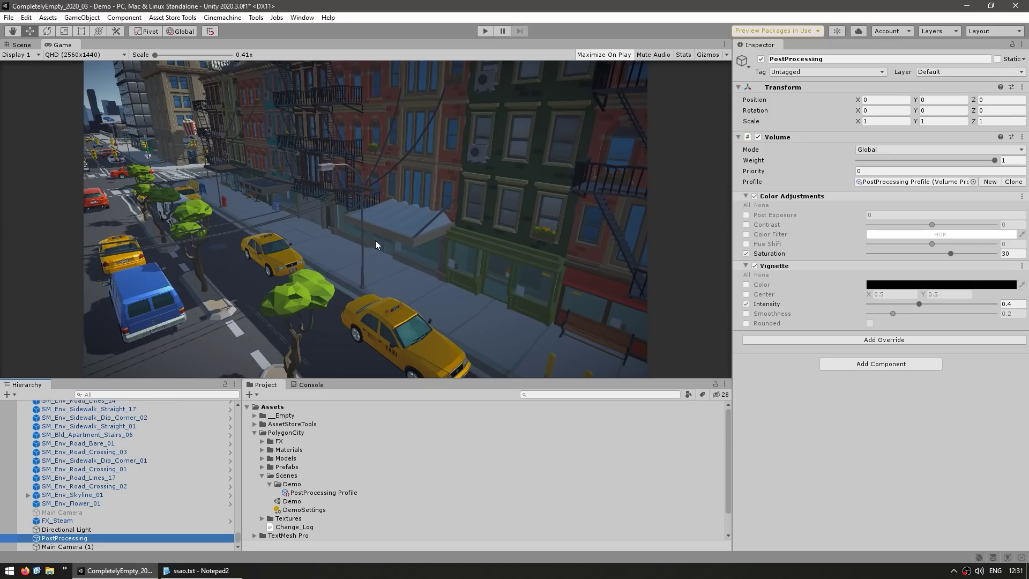
Toggle the PostProcessing volume off and back on to compare the scene's look.
{"action": "left_click", "coordinate": [389, 220]}
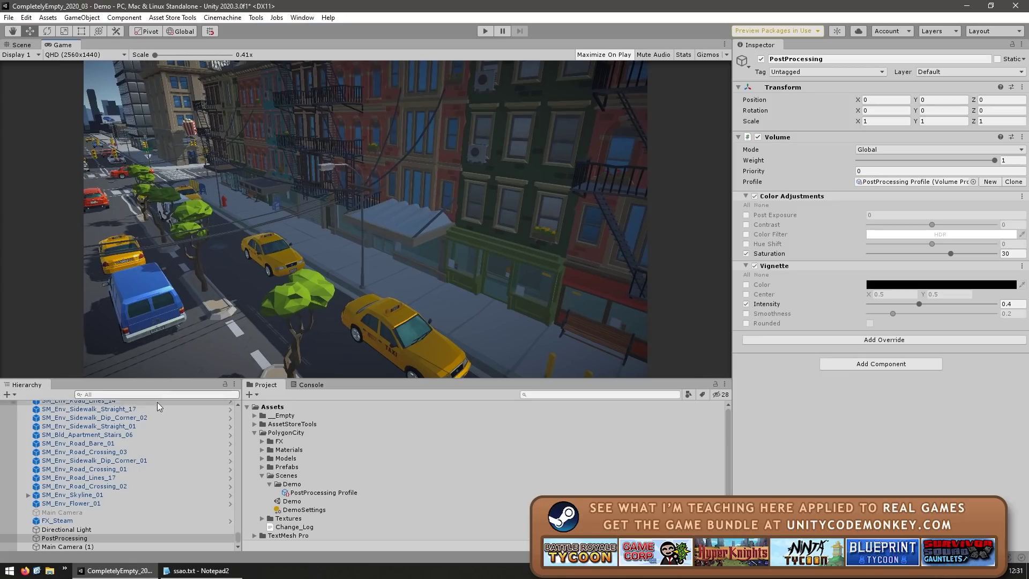
{"action": "left_click", "coordinate": [54, 538]}
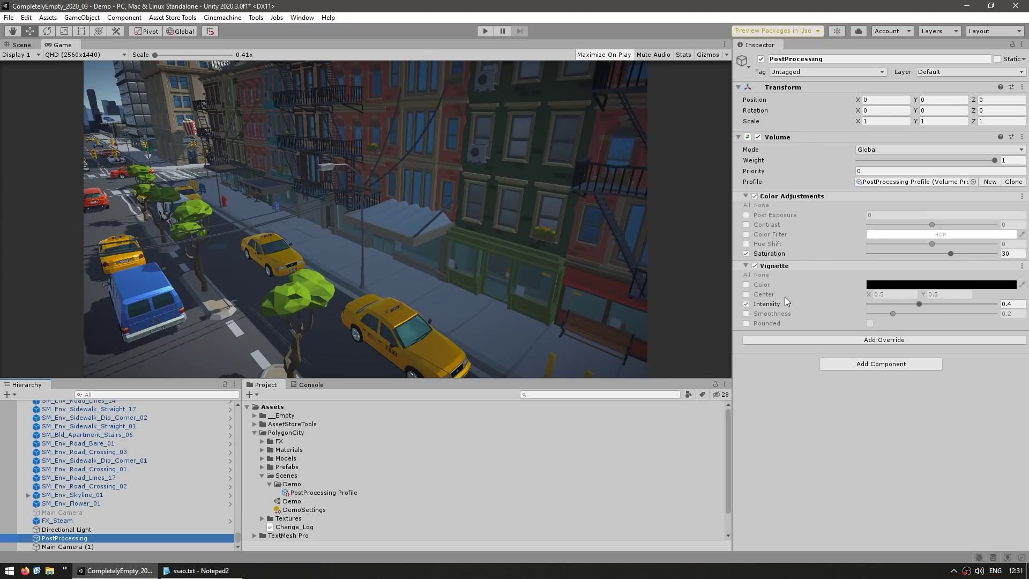
{"action": "left_click", "coordinate": [764, 62]}
{"action": "left_click", "coordinate": [764, 62]}
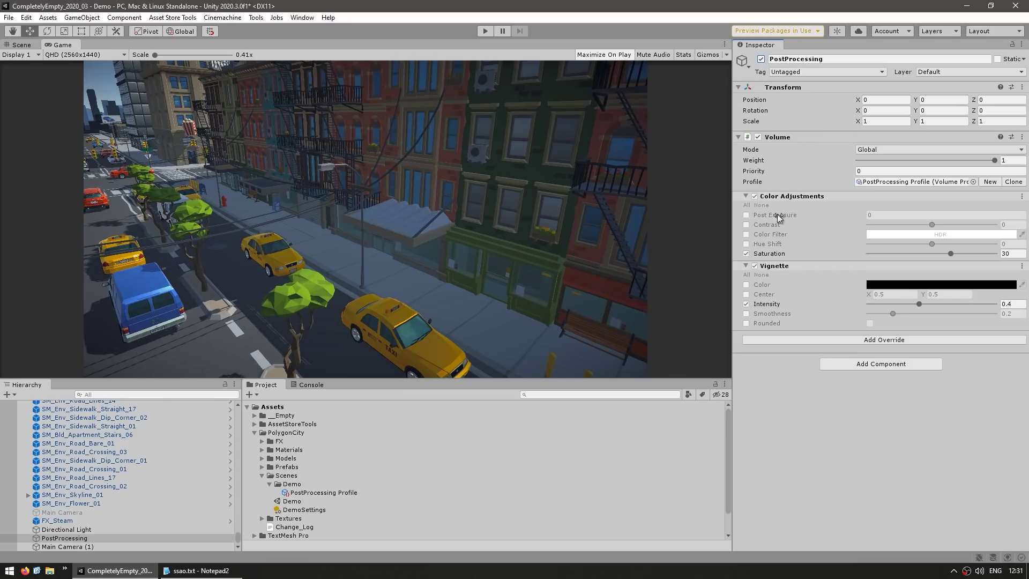
Browse the Post-processing overrides under Add Override, then close the list without adding any.
{"action": "left_click", "coordinate": [864, 340]}
{"action": "left_click", "coordinate": [856, 379]}
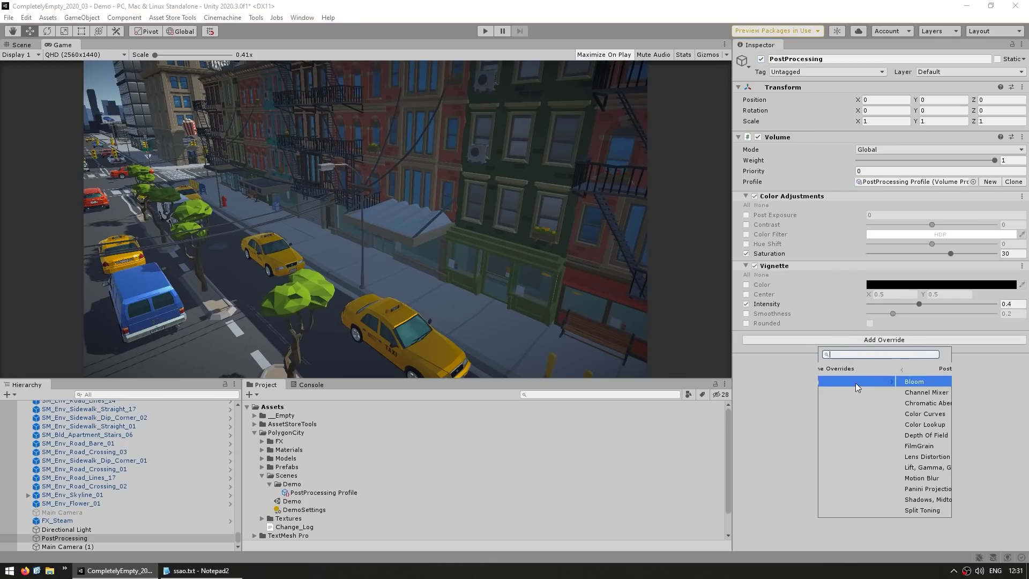
{"action": "scroll", "coordinate": [880, 432], "scroll_direction": "down", "scroll_amount": 2}
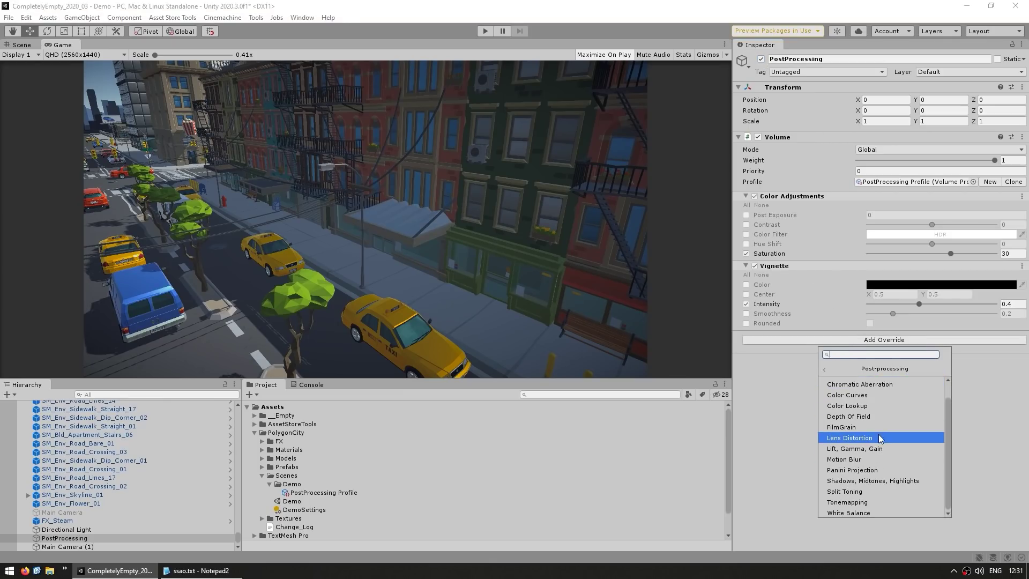
{"action": "scroll", "coordinate": [864, 466], "scroll_direction": "up", "scroll_amount": 2}
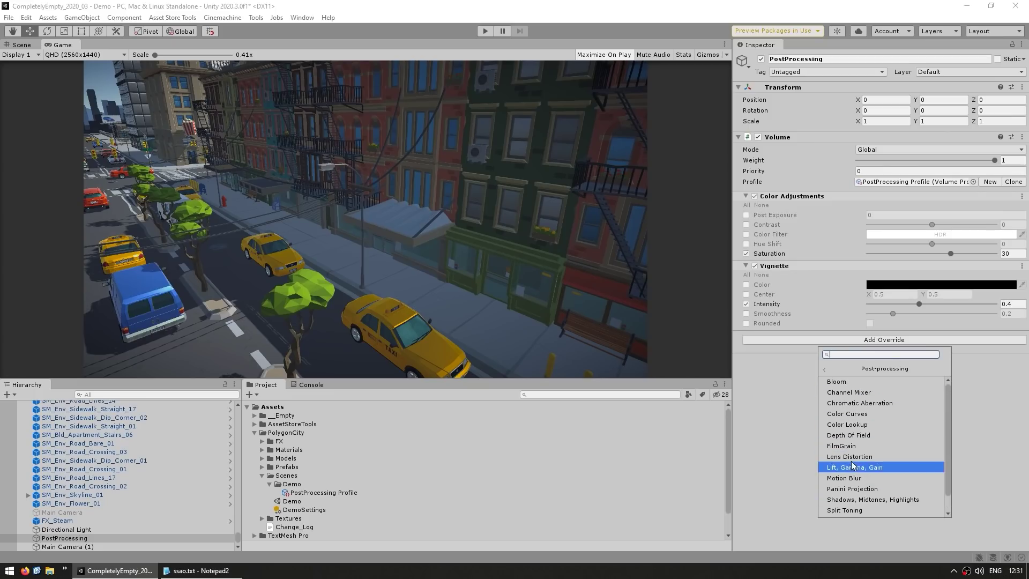
{"action": "left_click", "coordinate": [799, 407]}
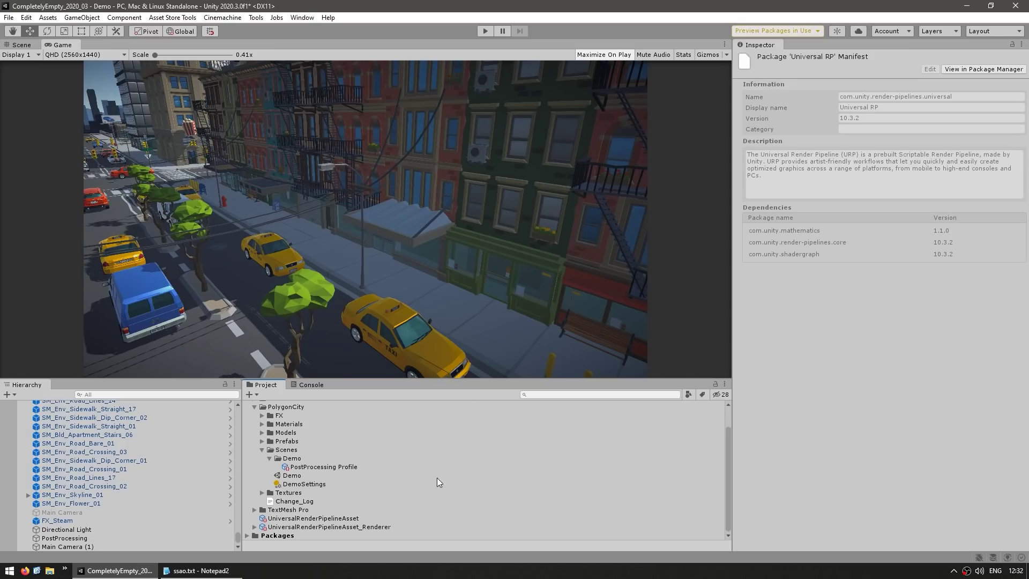
Open the forward renderer from UniversalRenderPipelineAsset's Renderer List.
{"action": "left_click", "coordinate": [336, 519]}
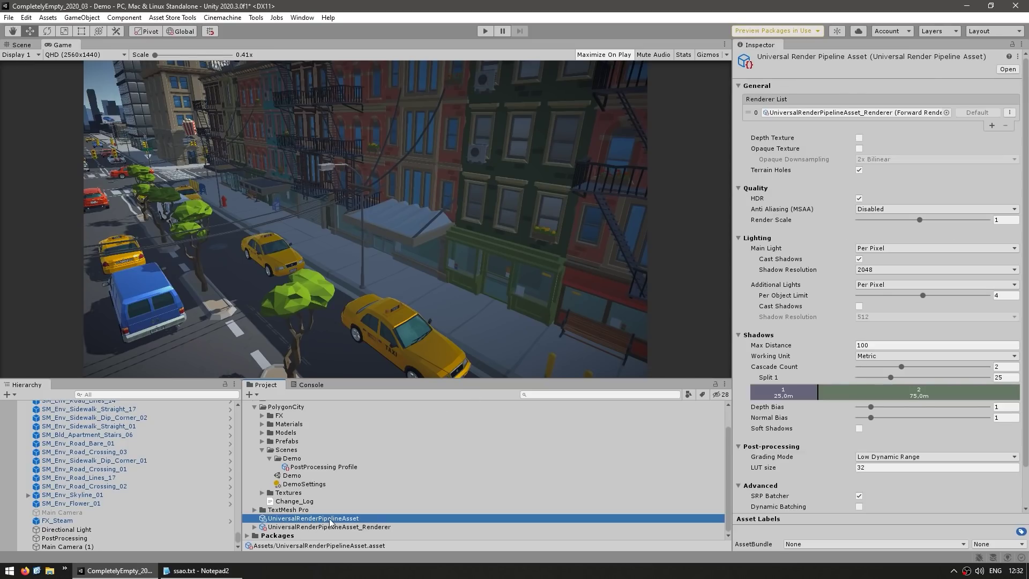
{"action": "scroll", "coordinate": [790, 337], "scroll_direction": "down", "scroll_amount": 1}
{"action": "scroll", "coordinate": [792, 343], "scroll_direction": "up", "scroll_amount": 1}
{"action": "left_click", "coordinate": [801, 299]}
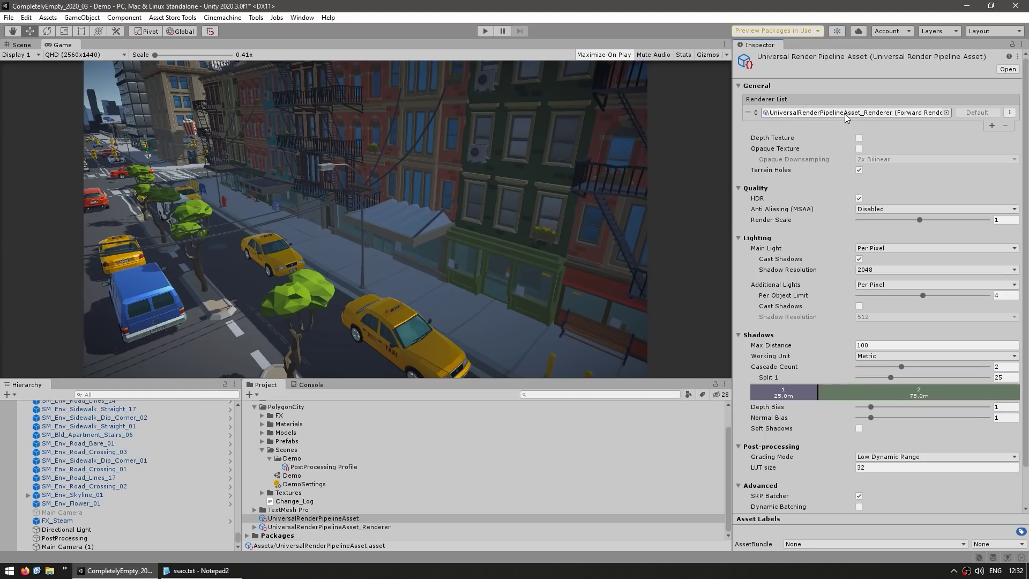
{"action": "double_click", "coordinate": [828, 114]}
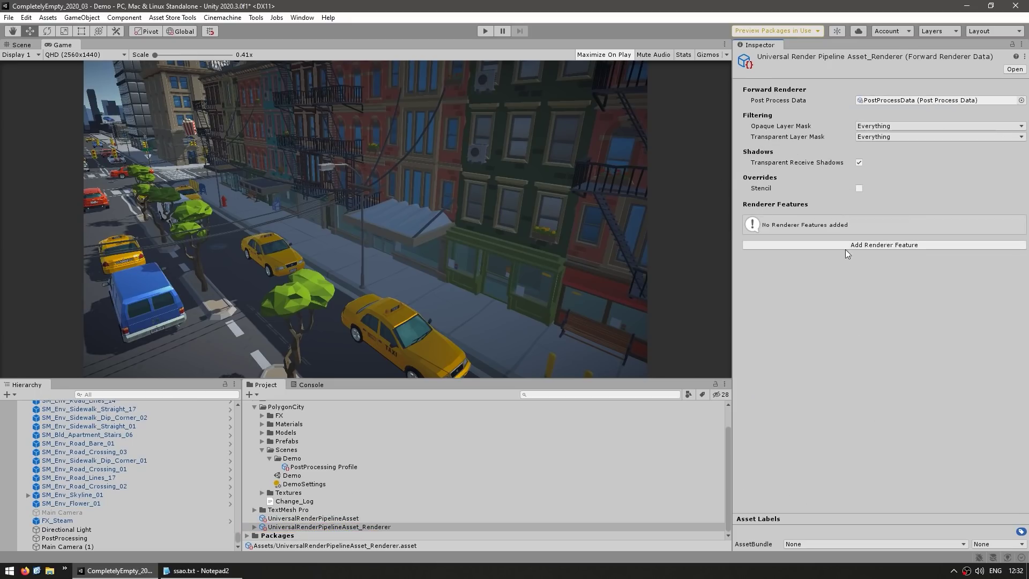
Add a Screen Space Ambient Occlusion renderer feature with intensity 6.54 and radius 0.1.
{"action": "left_click", "coordinate": [877, 246]}
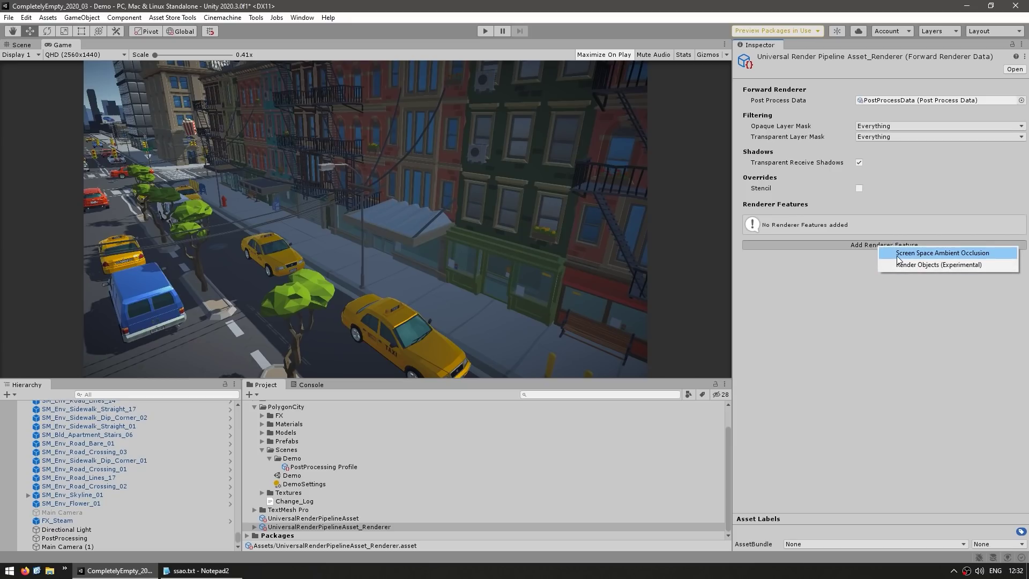
{"action": "left_click", "coordinate": [944, 252]}
{"action": "left_click_drag", "start_coordinate": [902, 269], "coordinate": [927, 272]}
{"action": "left_click_drag", "start_coordinate": [774, 297], "coordinate": [975, 268]}
{"action": "mouse_move", "coordinate": [773, 294]}
{"action": "left_mouse_down"}
{"action": "mouse_move", "coordinate": [809, 294]}
{"action": "mouse_move", "coordinate": [783, 295]}
{"action": "left_mouse_up"}
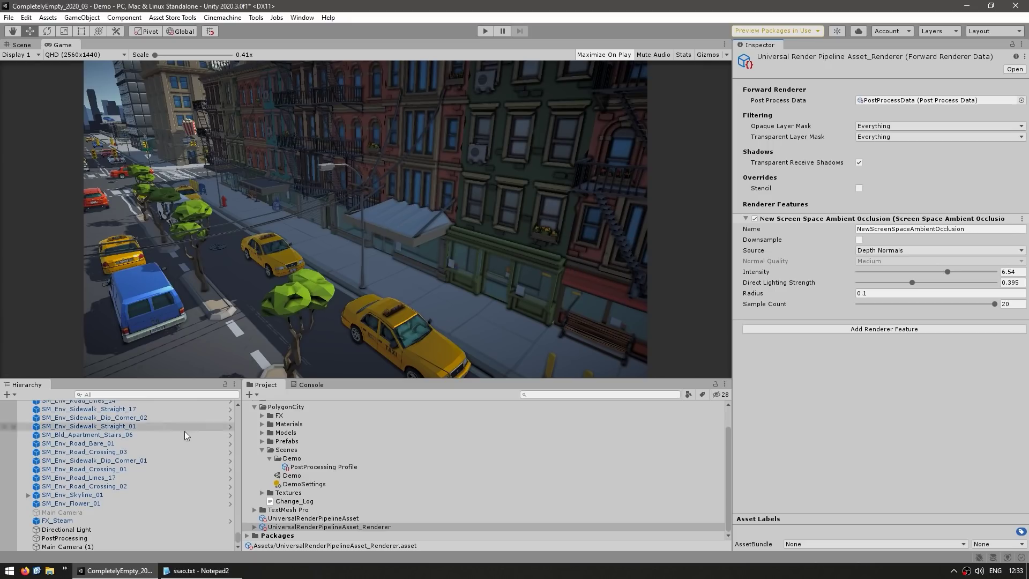
{"action": "left_click", "coordinate": [64, 539]}
{"action": "key", "text": "alt+shift+a"}
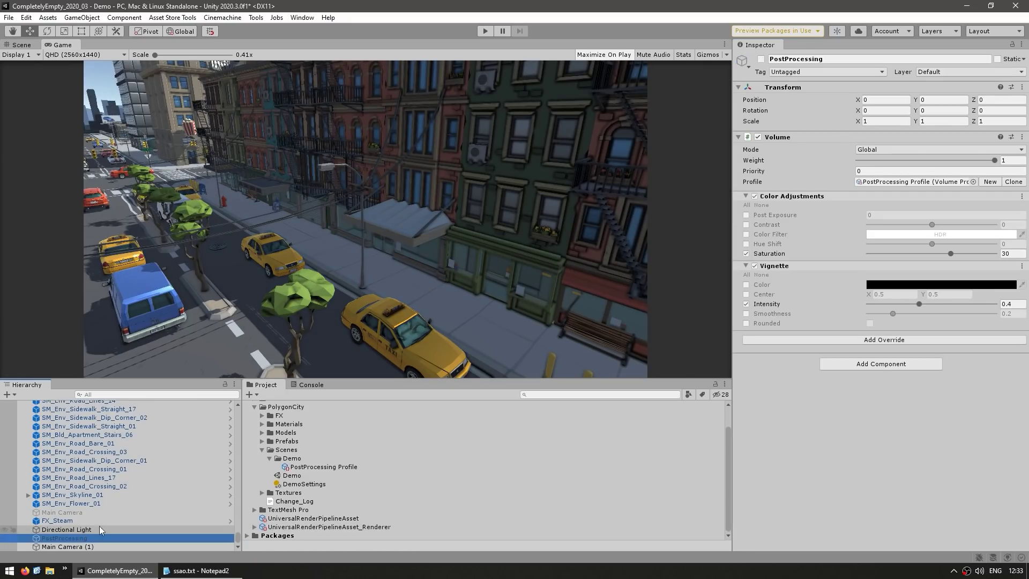
{"action": "key", "text": "alt+shift+a"}
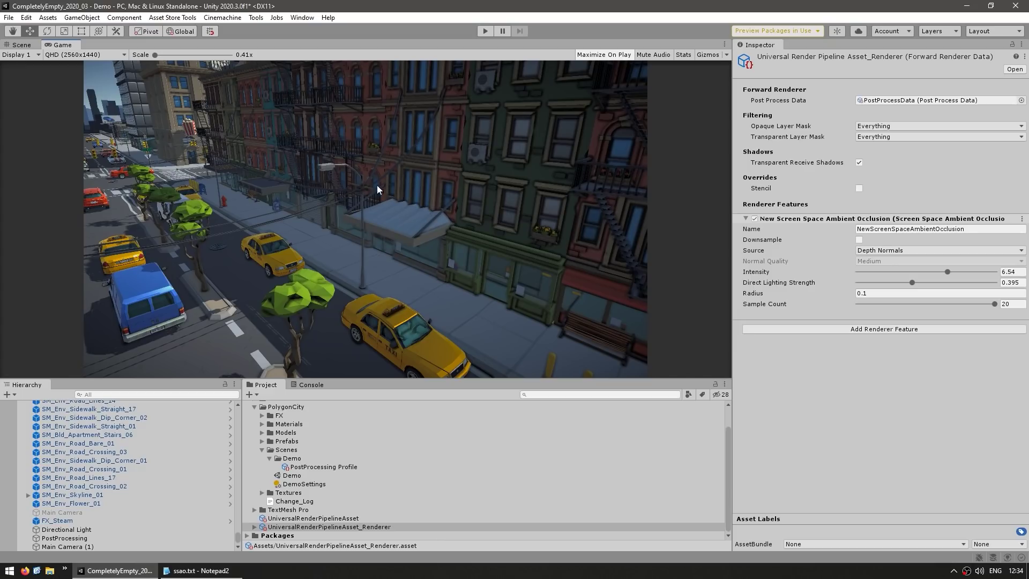
In Window > Rendering > Lighting, enable lightmap Ambient Occlusion with indirect 4.13 and direct 1.67.
{"action": "left_click", "coordinate": [302, 18]}
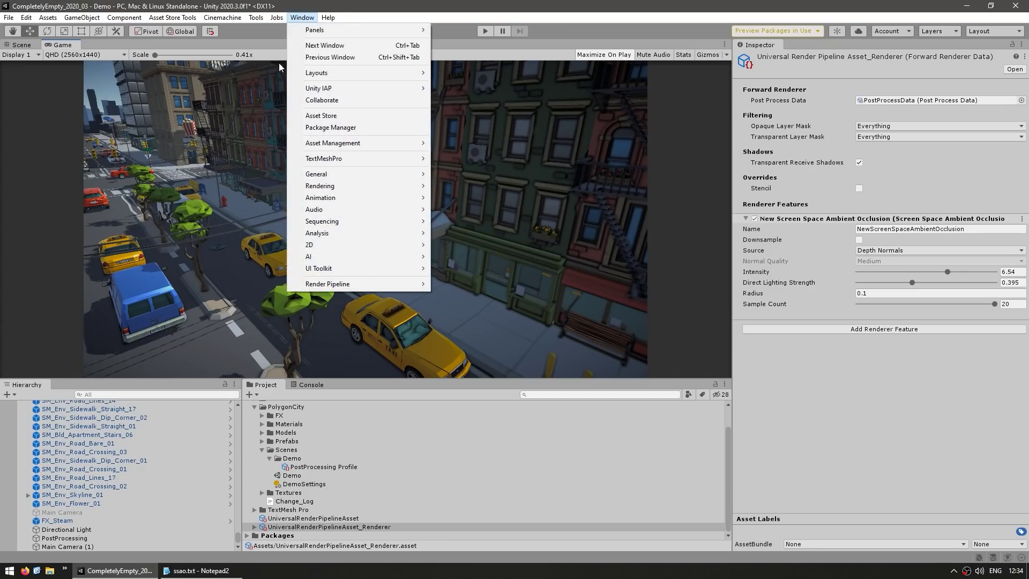
{"action": "mouse_move", "coordinate": [328, 186]}
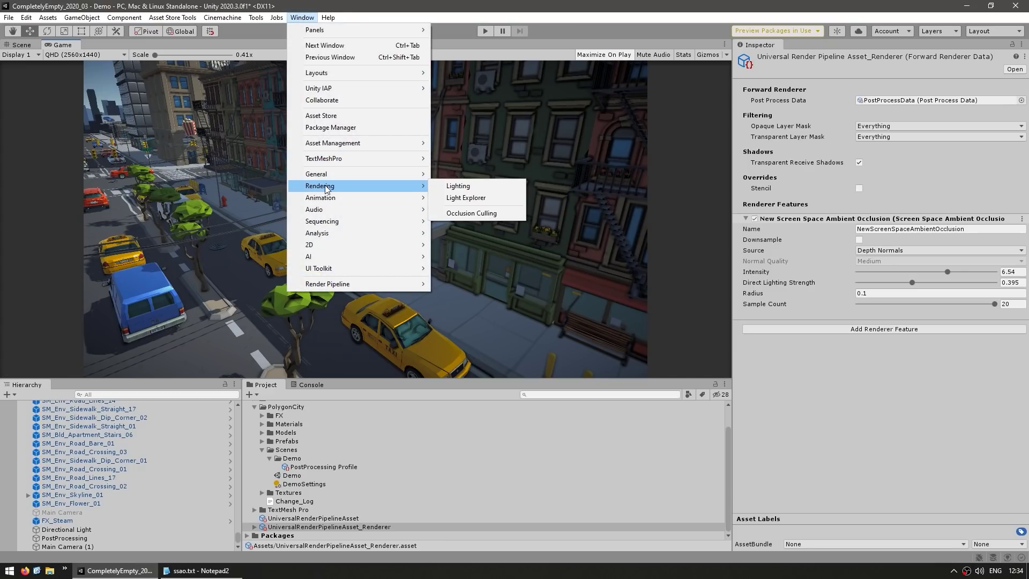
{"action": "left_click", "coordinate": [460, 188]}
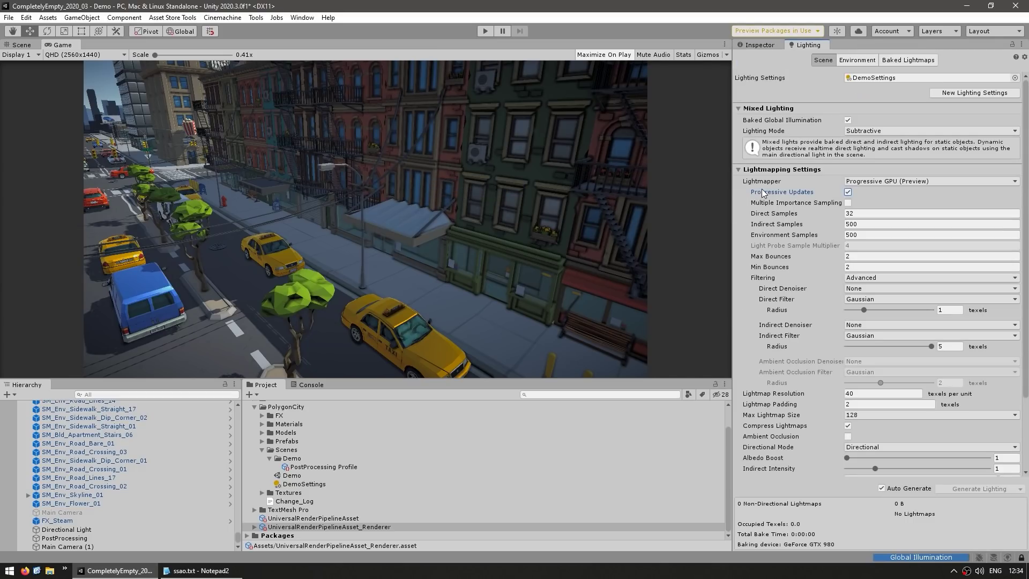
{"action": "scroll", "coordinate": [793, 215], "scroll_direction": "down", "scroll_amount": 3}
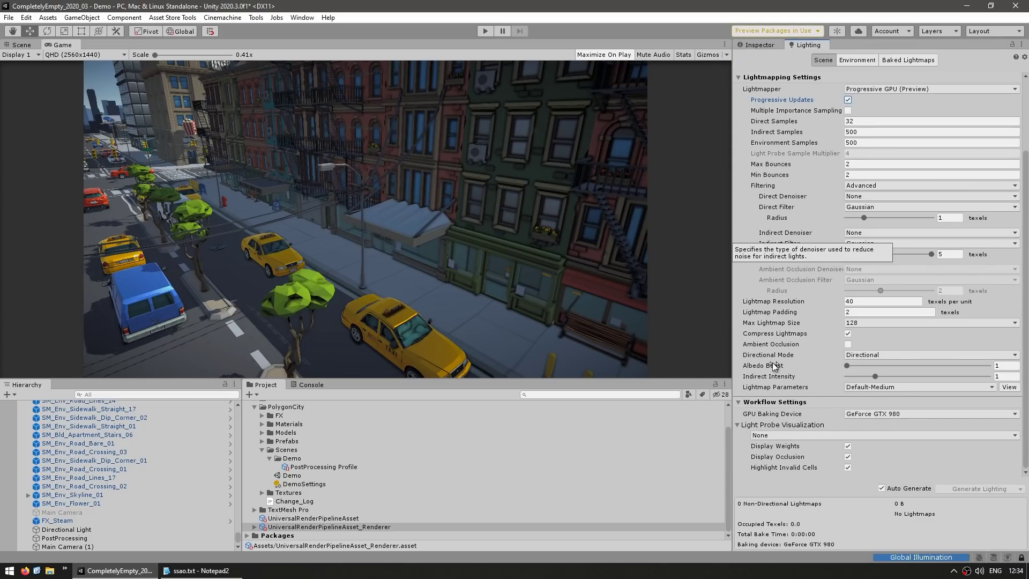
{"action": "left_click", "coordinate": [847, 344]}
{"action": "left_click", "coordinate": [870, 375]}
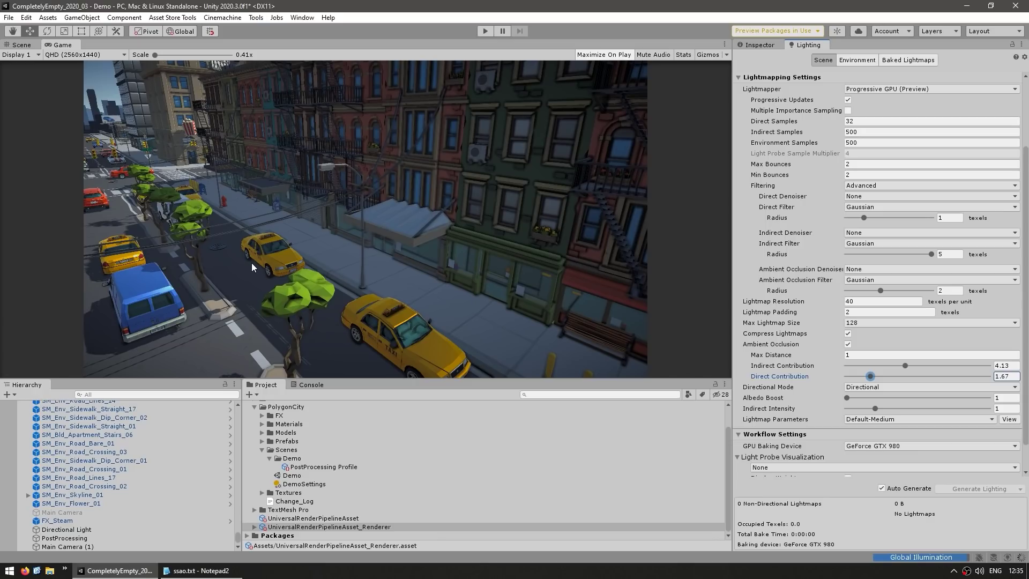
In the renderer's SSAO settings, enable Downsample and set Depth source, Low normal quality, 4 samples.
{"action": "key", "text": "ctrl+3"}
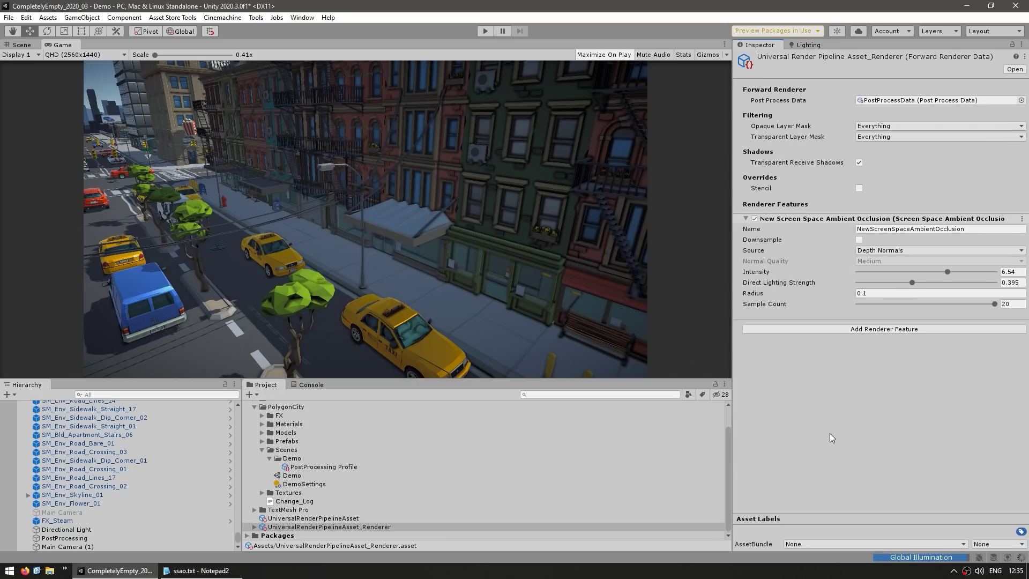
{"action": "mouse_move", "coordinate": [766, 239]}
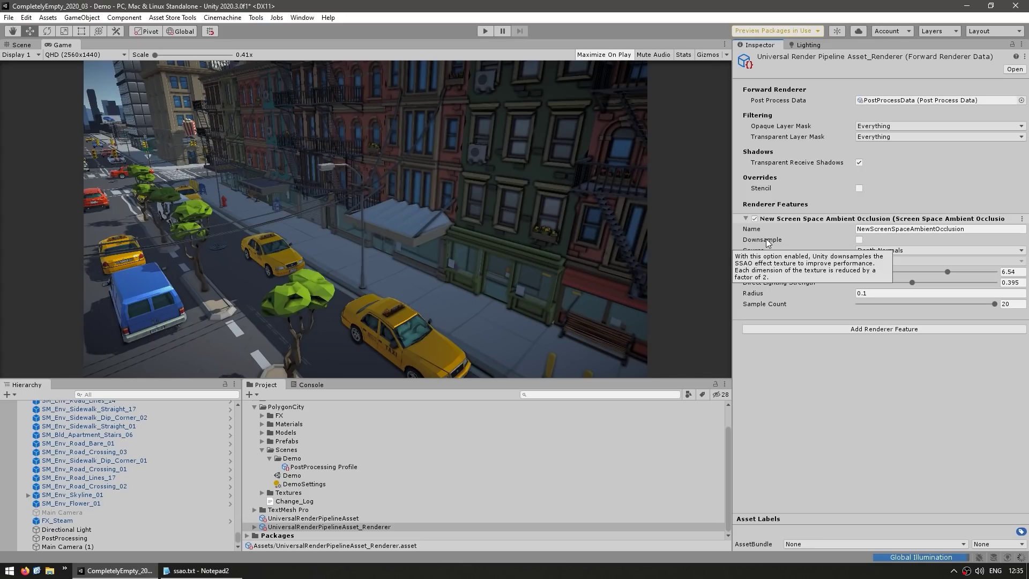
{"action": "left_click", "coordinate": [767, 239]}
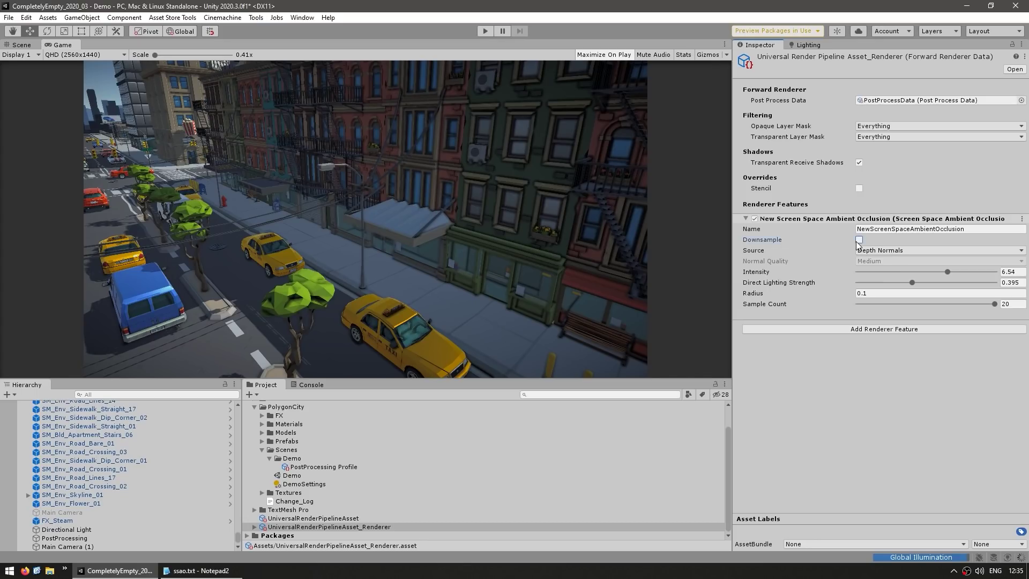
{"action": "left_click", "coordinate": [889, 251]}
{"action": "left_click", "coordinate": [886, 263]}
{"action": "left_click", "coordinate": [873, 262]}
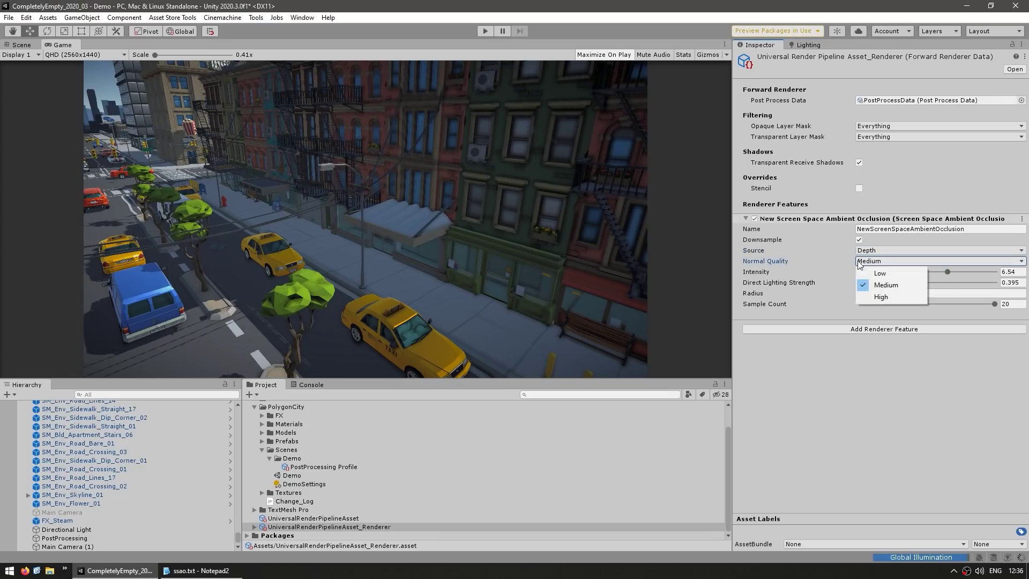
{"action": "left_click", "coordinate": [880, 274]}
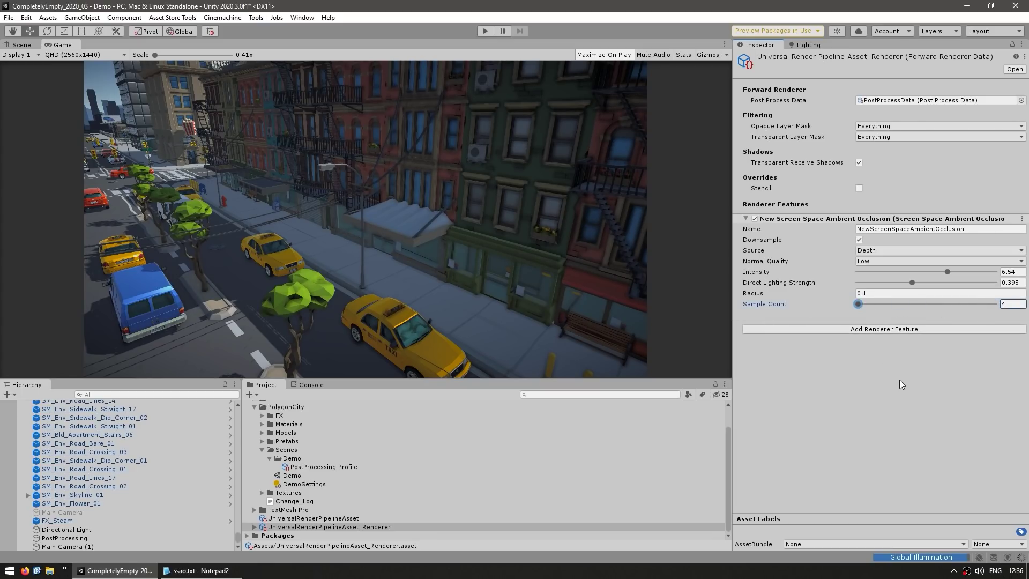
{"action": "left_click", "coordinate": [858, 371]}
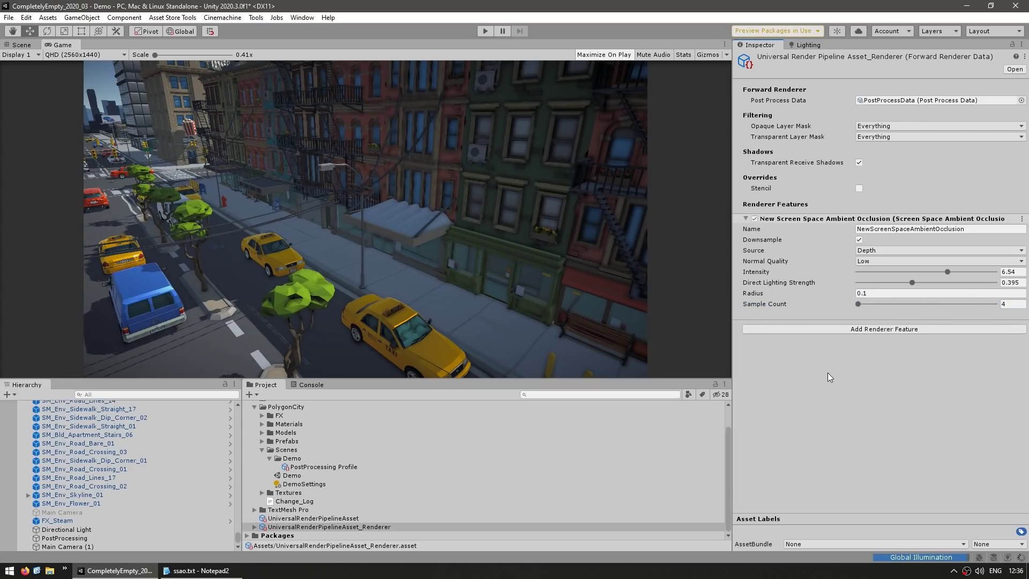